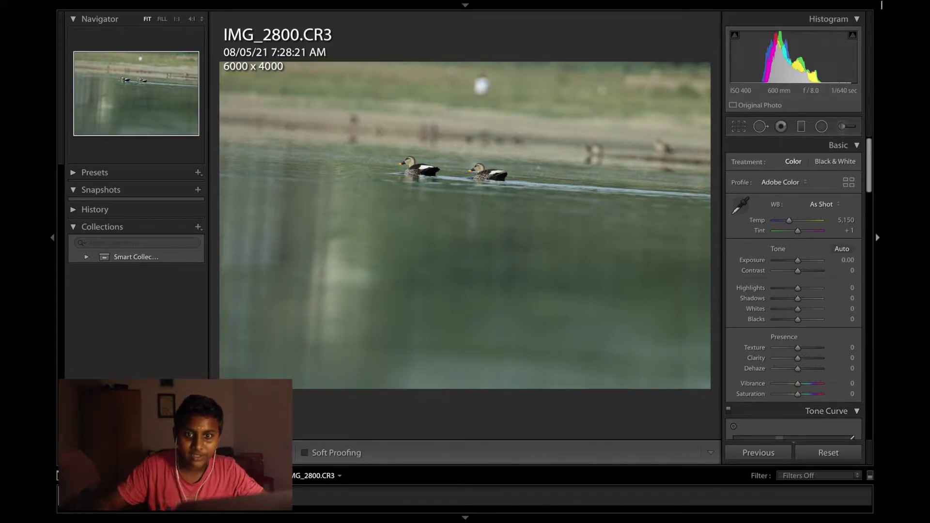
Straighten IMG_2800.CR3 to a −4.50° angle by drawing a level line along the waterline
click(739, 127)
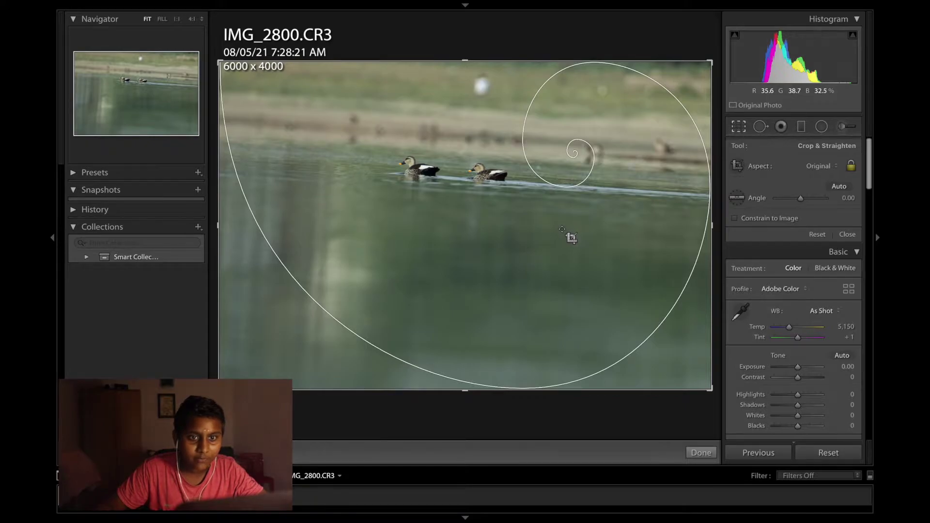
click(737, 199)
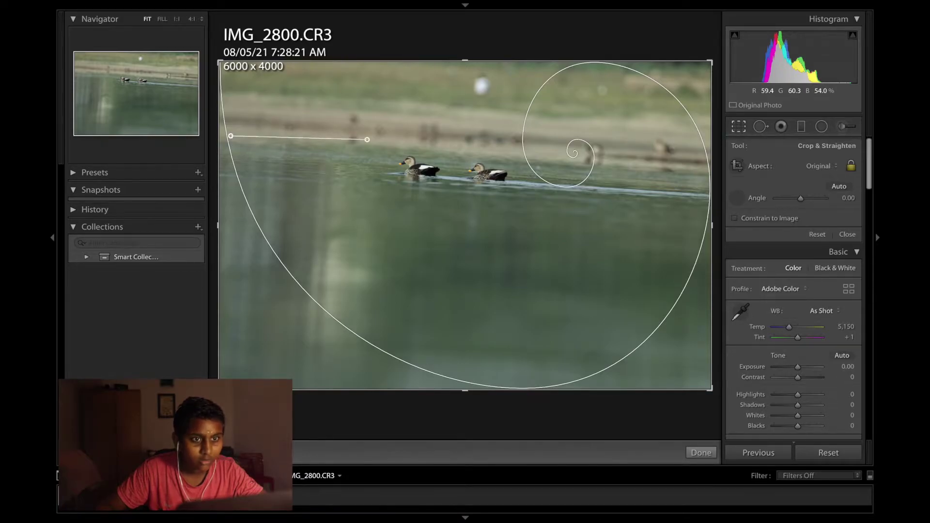
drag(367, 139, 700, 172)
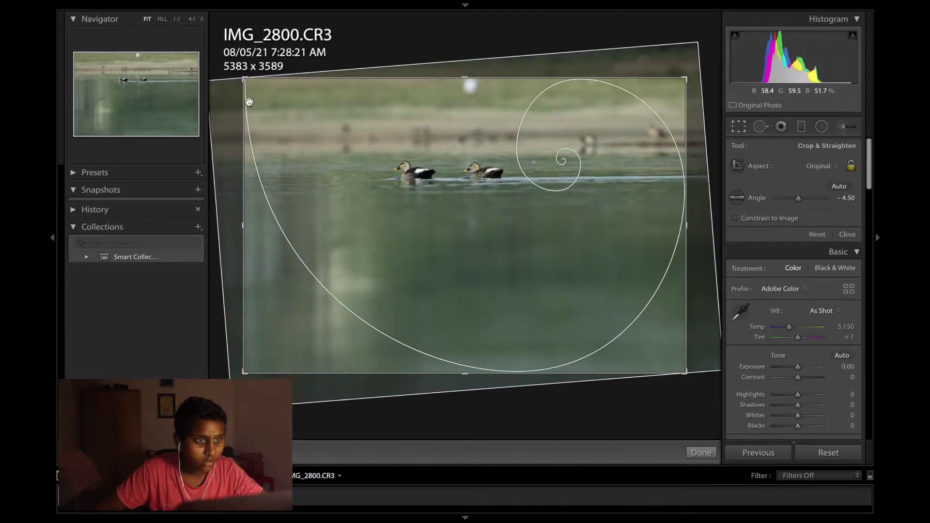
Crop to a 16:9 frame of 2793 x 1571 around the two ducks and apply it
drag(243, 78, 294, 111)
drag(357, 181, 518, 216)
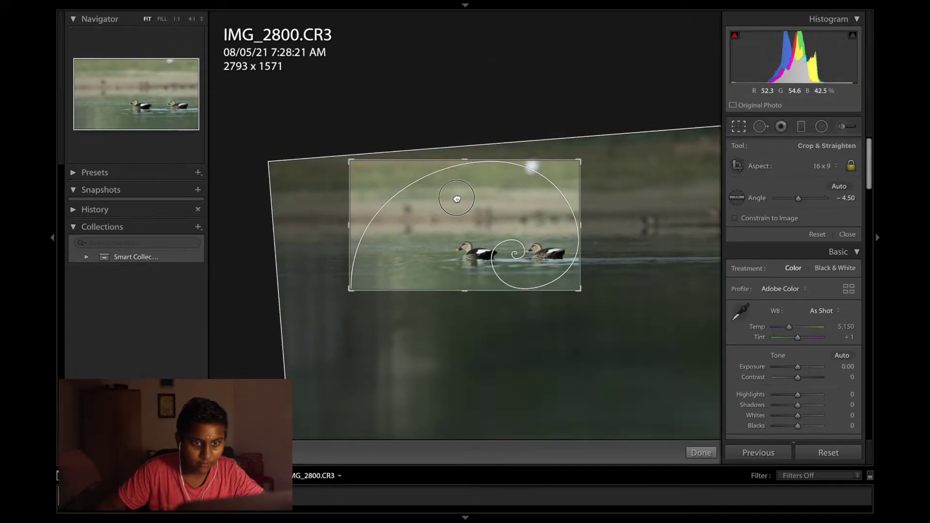
drag(456, 199, 455, 197)
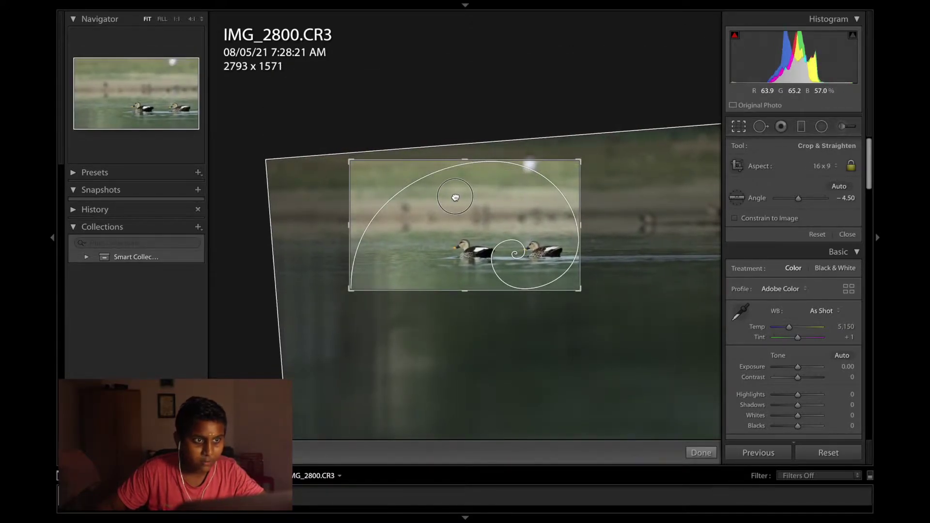
click(706, 450)
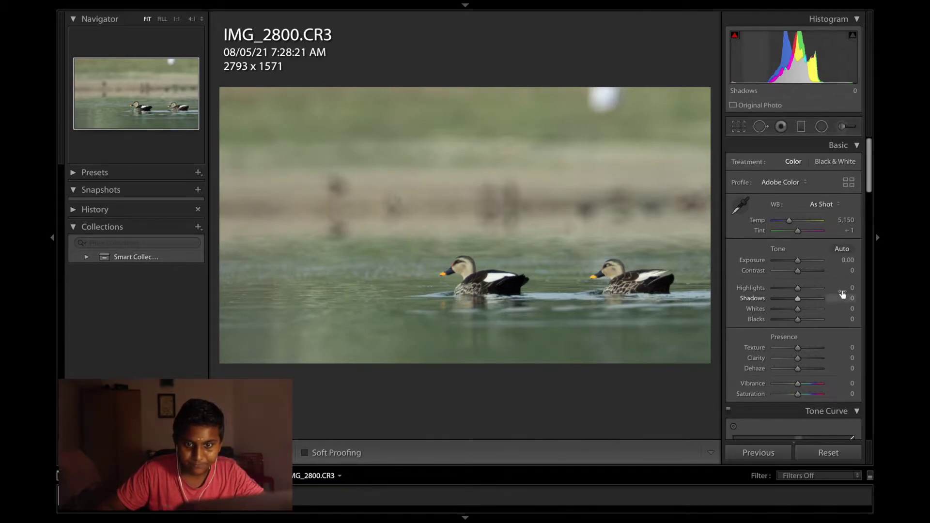
scroll(842, 293, down, 2)
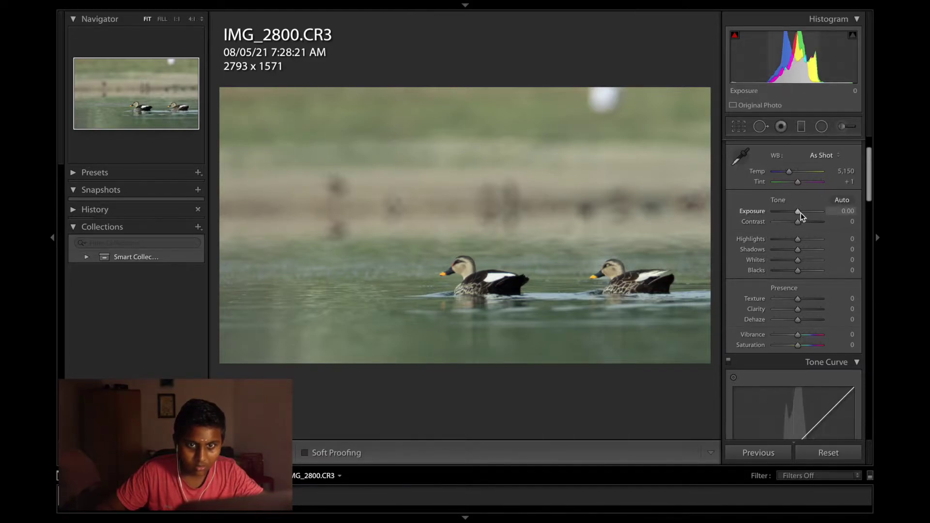
Paint a −0.30 Burn (Darken) brush mask over the water and shore around both ducks
click(848, 129)
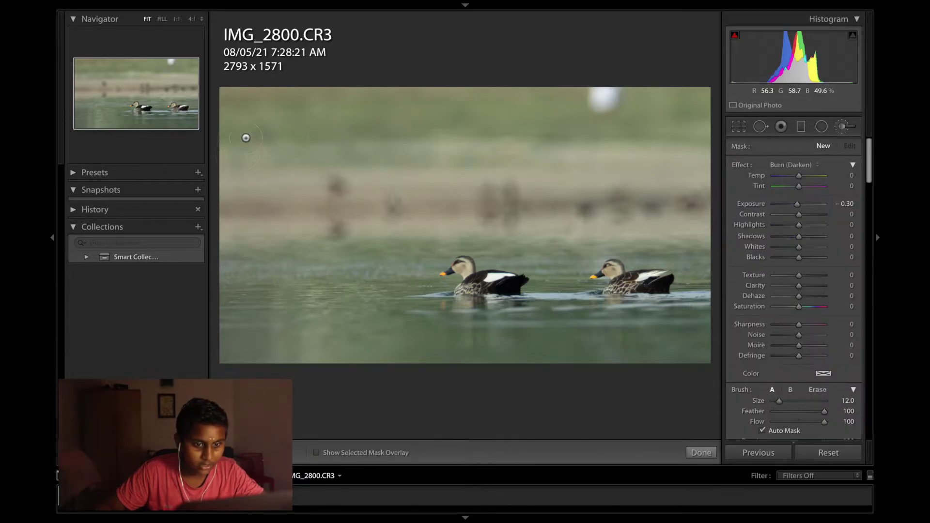
key(o)
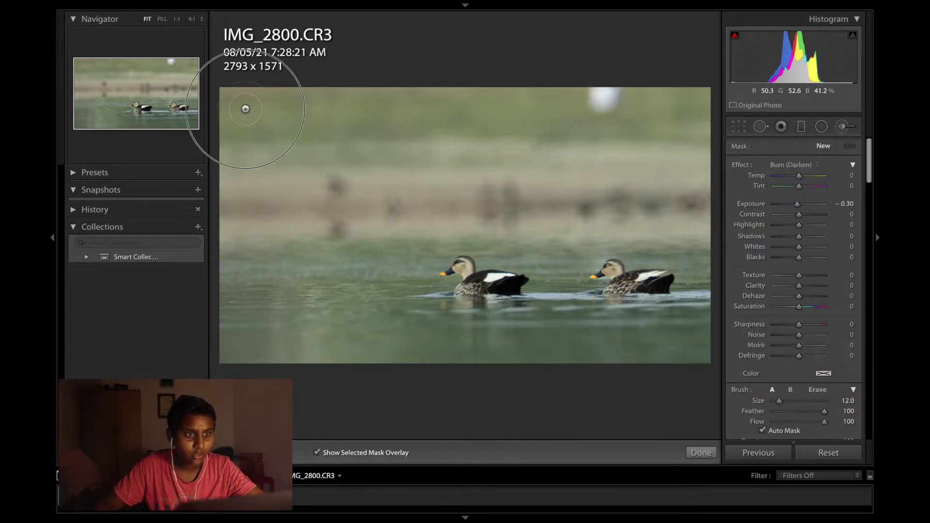
mouse_move(246, 109)
mouse_down()
mouse_move(701, 105)
mouse_move(258, 120)
mouse_move(244, 104)
mouse_up()
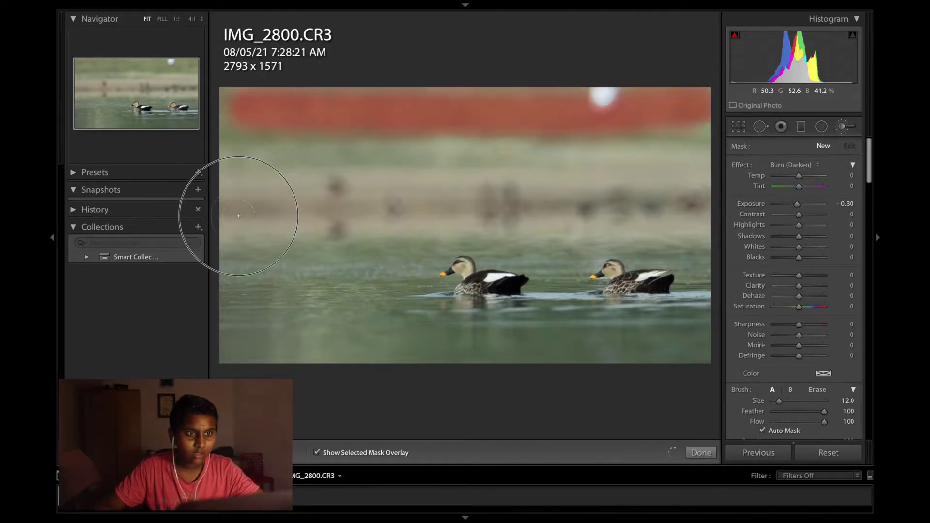
mouse_move(239, 215)
mouse_down()
mouse_move(252, 345)
mouse_move(245, 333)
mouse_move(261, 189)
mouse_move(250, 114)
mouse_up()
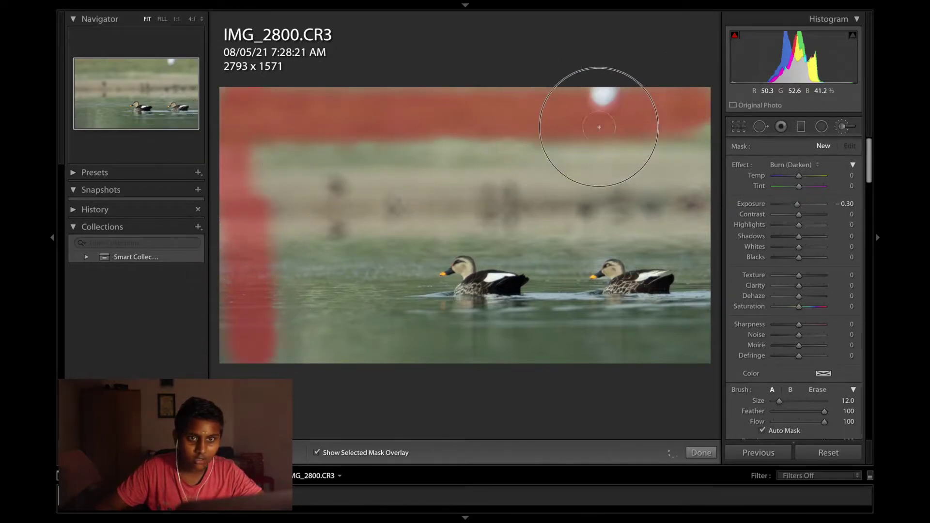
mouse_move(612, 99)
mouse_down()
mouse_move(685, 166)
mouse_move(366, 180)
mouse_move(197, 114)
mouse_up()
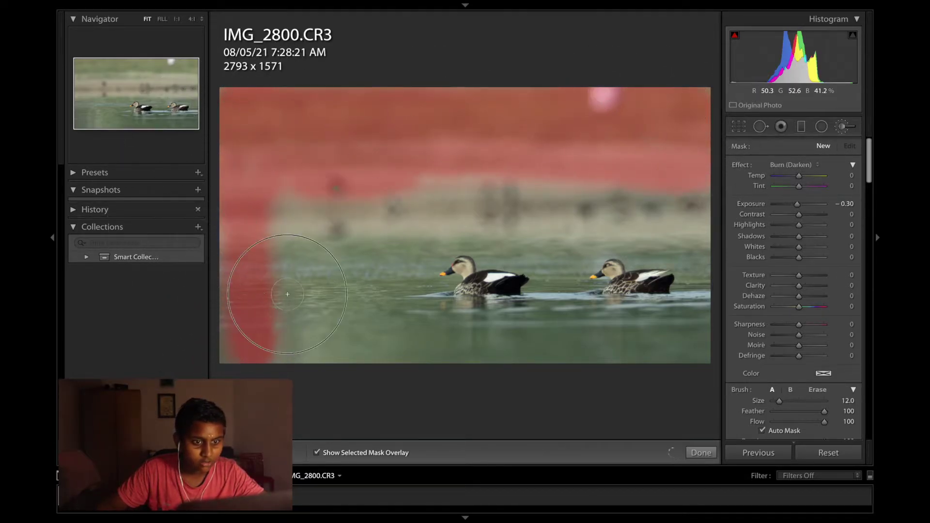
mouse_move(287, 294)
mouse_down()
mouse_move(396, 328)
mouse_move(584, 320)
mouse_move(678, 328)
mouse_up()
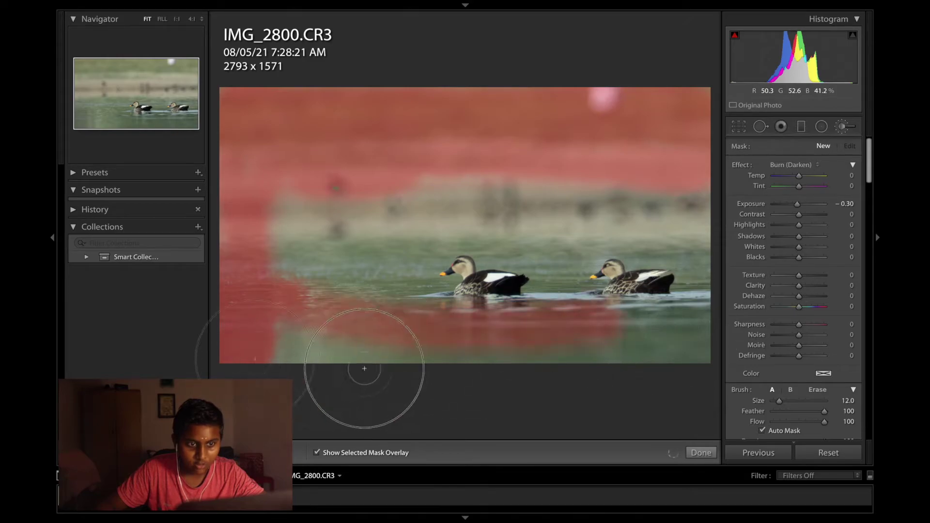
mouse_move(364, 369)
mouse_down()
mouse_move(746, 341)
mouse_move(657, 351)
mouse_move(677, 347)
mouse_move(681, 363)
mouse_move(288, 372)
mouse_move(313, 322)
mouse_move(287, 362)
mouse_move(264, 262)
mouse_move(653, 198)
mouse_move(369, 204)
mouse_move(660, 159)
mouse_move(600, 108)
mouse_move(564, 228)
mouse_move(303, 218)
mouse_move(385, 326)
mouse_move(386, 258)
mouse_move(418, 244)
mouse_move(427, 263)
mouse_move(456, 240)
mouse_move(557, 253)
mouse_move(551, 299)
mouse_move(545, 289)
mouse_move(447, 305)
mouse_move(435, 295)
mouse_move(533, 330)
mouse_move(570, 269)
mouse_move(590, 305)
mouse_move(682, 304)
mouse_move(702, 186)
mouse_move(685, 306)
mouse_move(665, 216)
mouse_move(583, 252)
mouse_move(643, 232)
mouse_move(656, 243)
mouse_move(638, 255)
mouse_move(611, 187)
mouse_up()
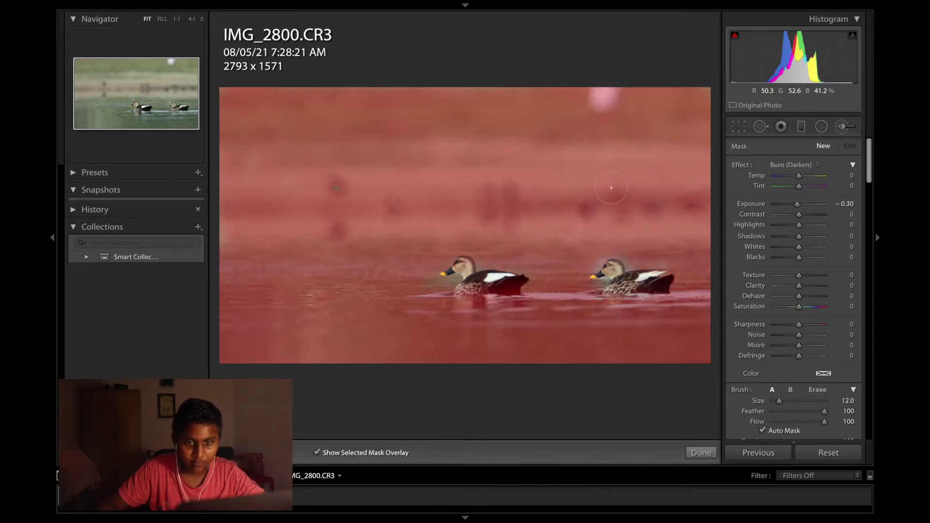
scroll(794, 405, down, 1)
Erase the burn mask from both ducks at 1:1 zoom, then return to Fit view
click(817, 376)
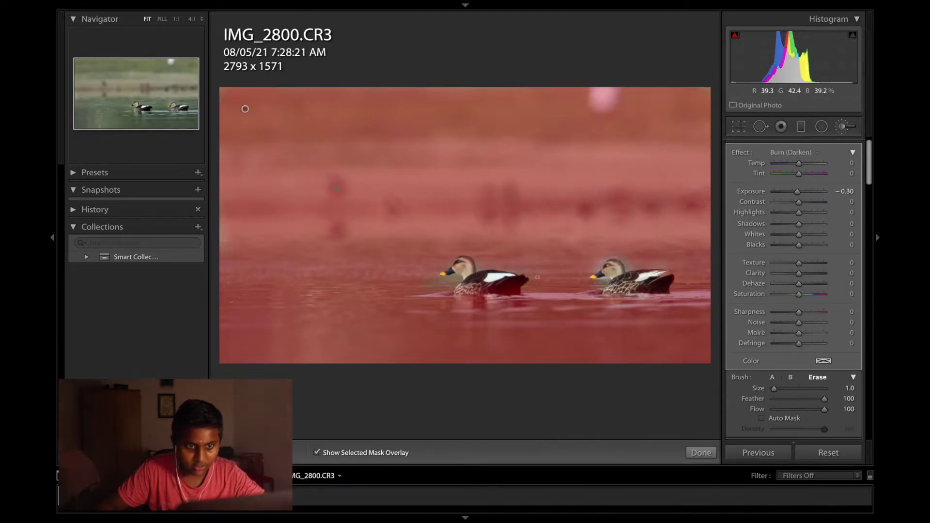
click(176, 19)
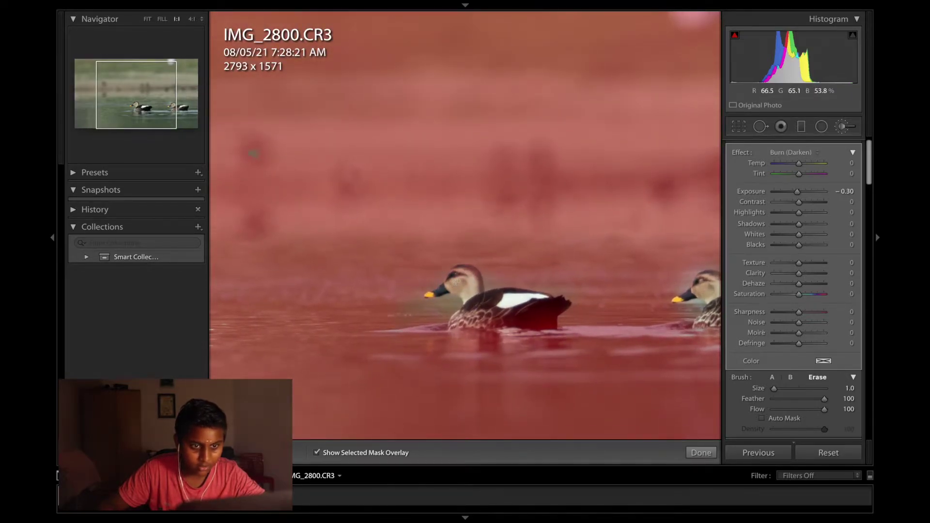
mouse_move(479, 298)
mouse_down()
mouse_move(464, 274)
mouse_move(435, 294)
mouse_move(447, 276)
mouse_move(468, 278)
mouse_move(473, 299)
mouse_move(454, 324)
mouse_move(544, 322)
mouse_move(550, 296)
mouse_move(552, 326)
mouse_move(502, 320)
mouse_move(537, 301)
mouse_move(491, 301)
mouse_move(561, 303)
mouse_move(548, 316)
mouse_move(456, 317)
mouse_move(404, 329)
mouse_move(573, 327)
mouse_move(492, 331)
mouse_up()
mouse_move(555, 314)
mouse_down()
mouse_move(415, 304)
mouse_move(442, 323)
mouse_move(538, 324)
mouse_move(469, 325)
mouse_move(602, 307)
mouse_move(583, 310)
mouse_move(667, 312)
mouse_move(569, 319)
mouse_move(593, 317)
mouse_move(536, 310)
mouse_move(611, 307)
mouse_move(566, 268)
mouse_move(541, 284)
mouse_move(558, 272)
mouse_move(616, 300)
mouse_move(634, 290)
mouse_move(603, 285)
mouse_move(659, 295)
mouse_up()
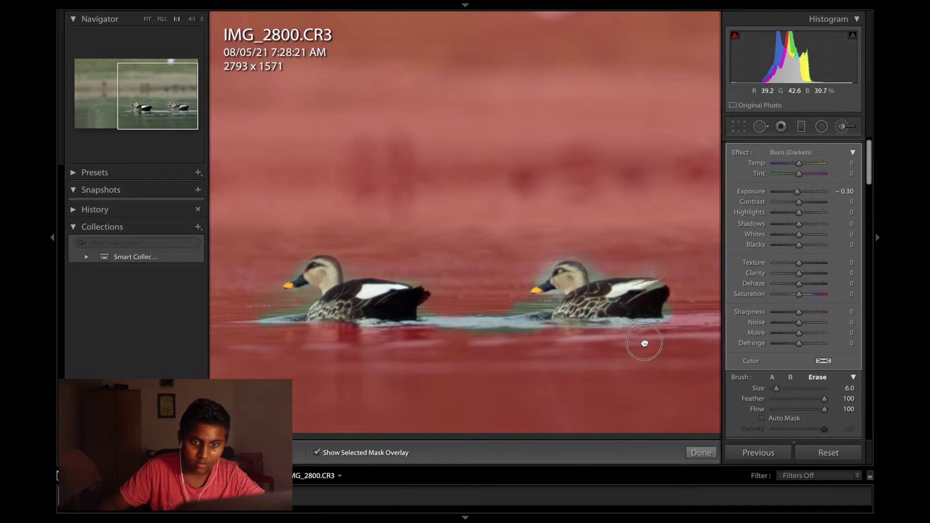
drag(643, 338, 487, 328)
mouse_move(548, 309)
mouse_down()
mouse_move(569, 309)
mouse_move(482, 307)
mouse_up()
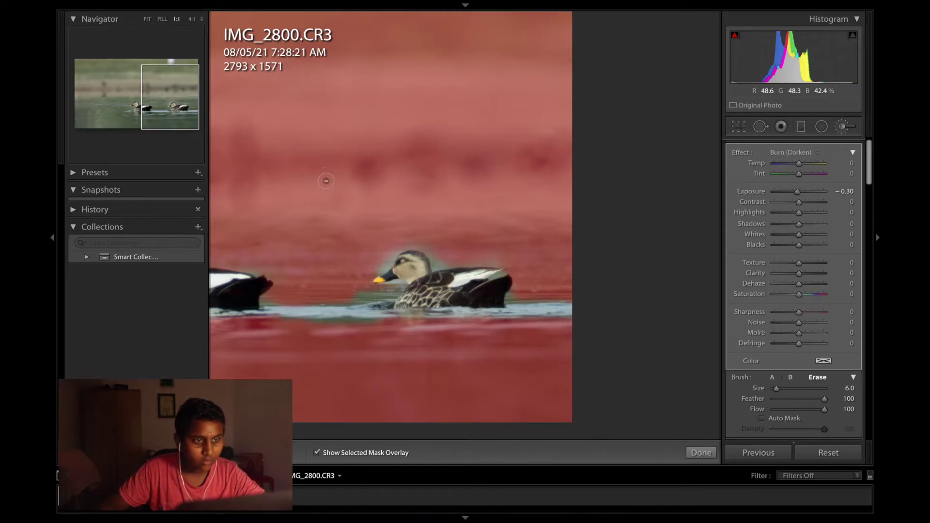
key(z)
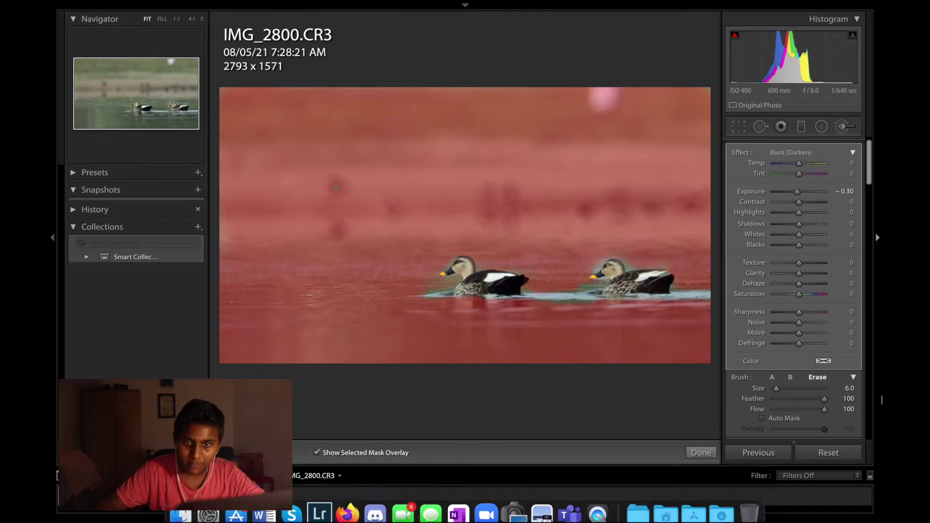
Hide the mask overlay and lower the burn brush Exposure from −0.30 to −0.51
scroll(815, 267, up, 1)
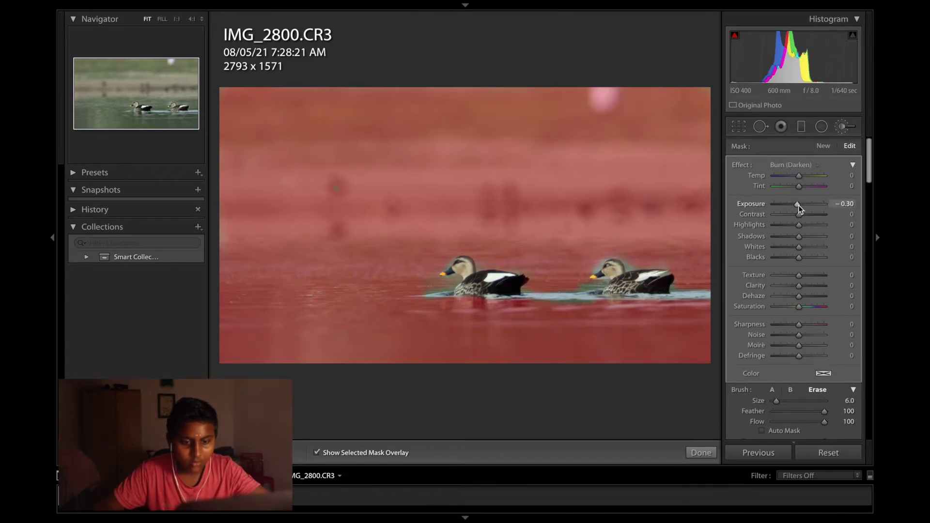
key(o)
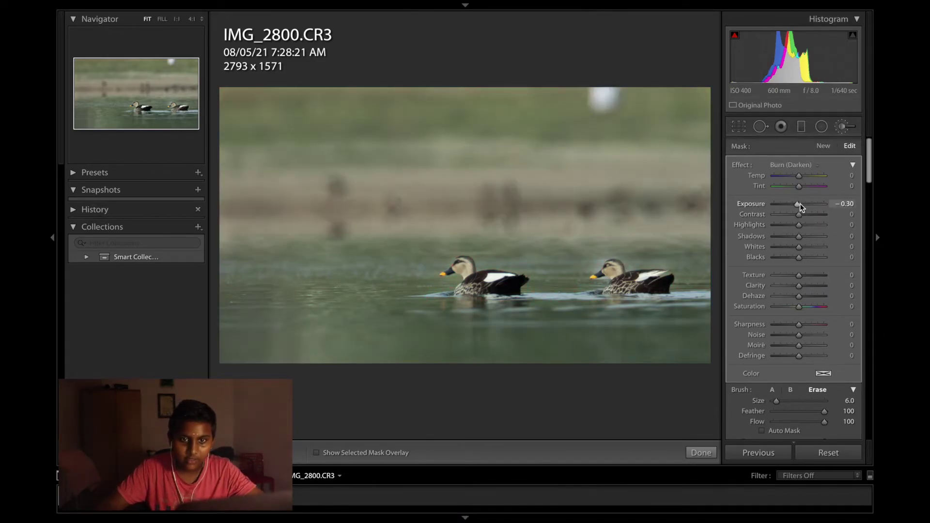
drag(798, 205, 799, 209)
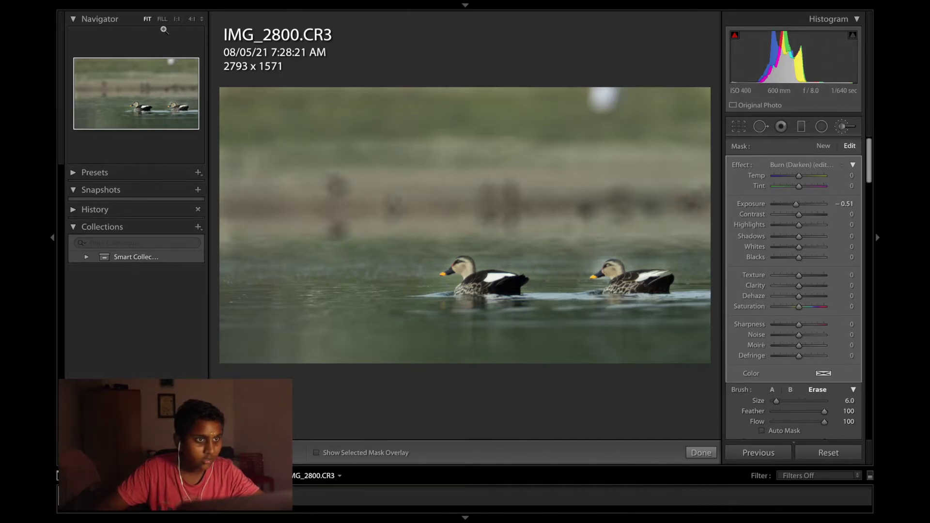
Finish painting the −0.51 burn around both ducks at 1:1, then view the fitted photo without overlay
click(177, 20)
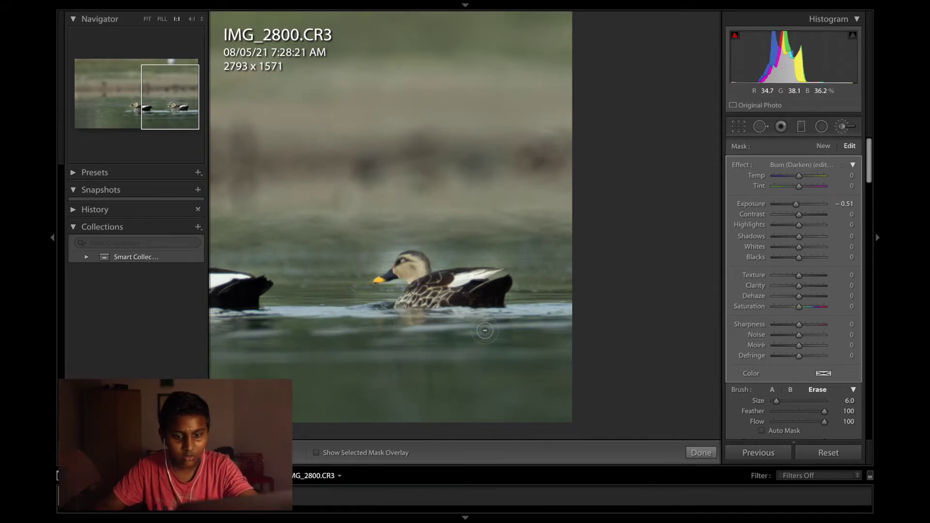
key(o)
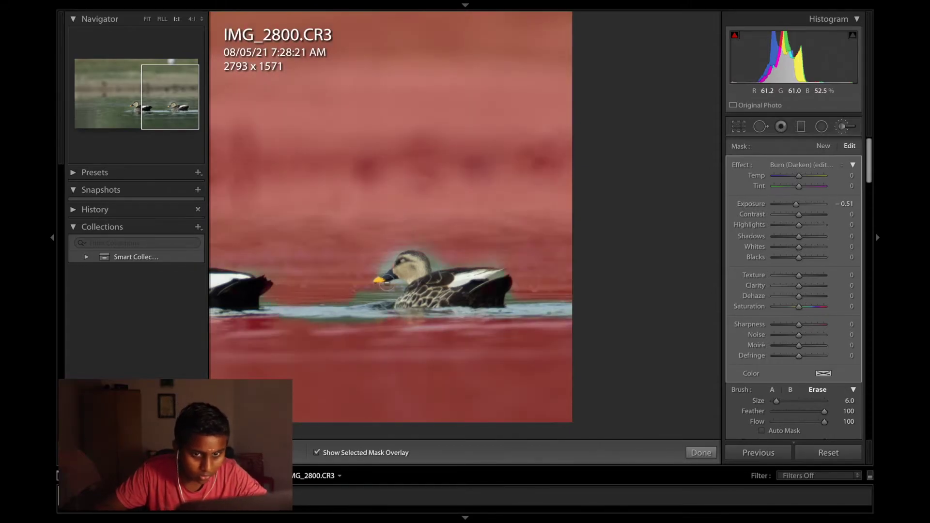
click(772, 390)
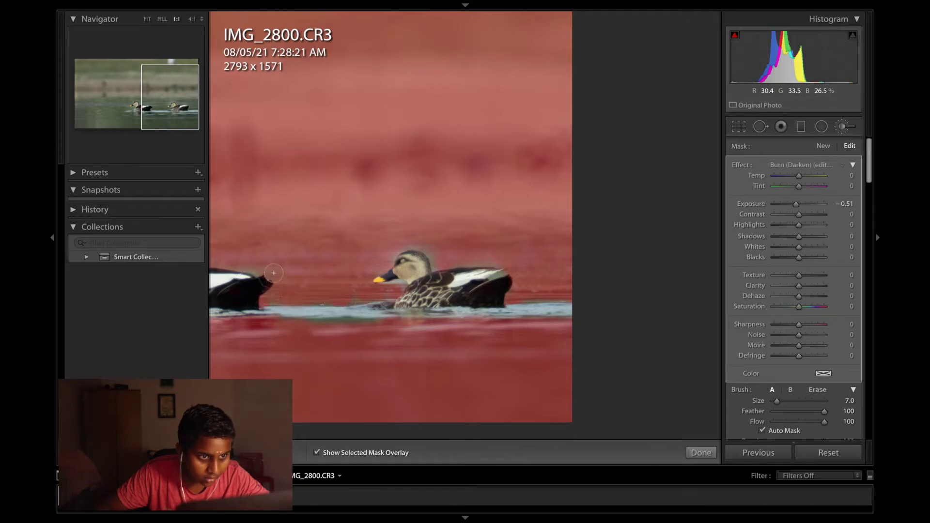
drag(283, 255, 461, 241)
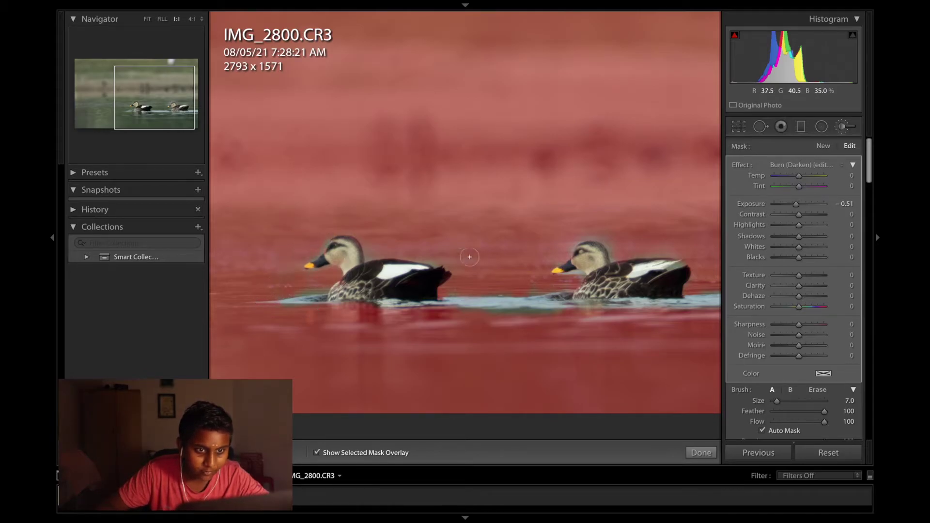
key(z)
key(o)
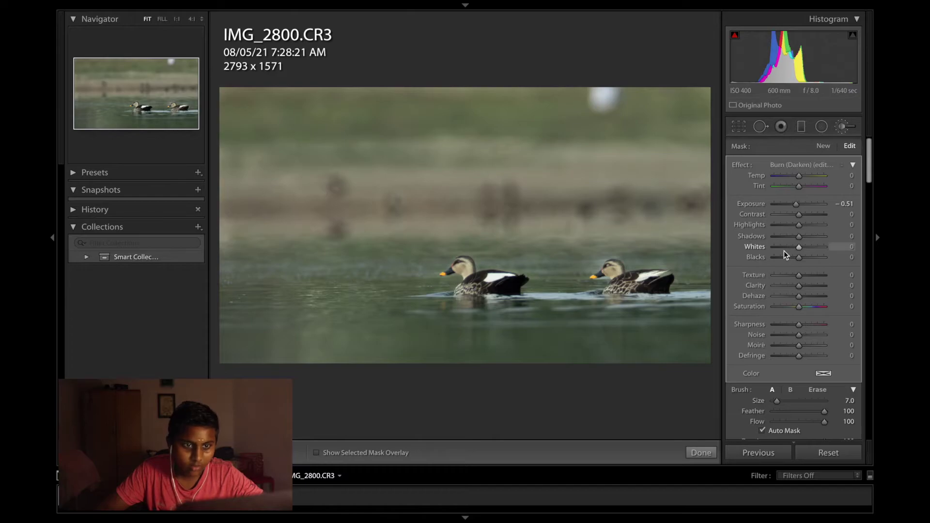
Set the burn Exposure to −0.58, commit the brush, and compare Before and After
drag(796, 204, 796, 205)
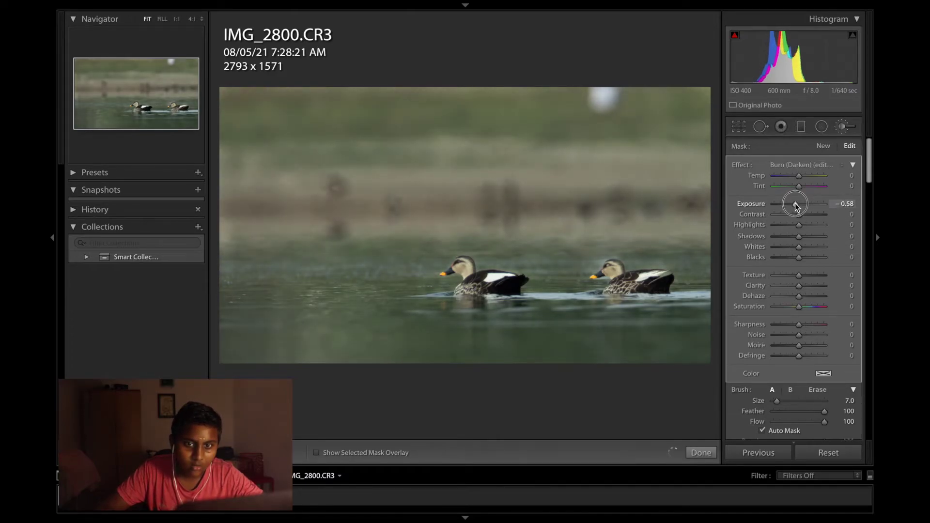
click(711, 451)
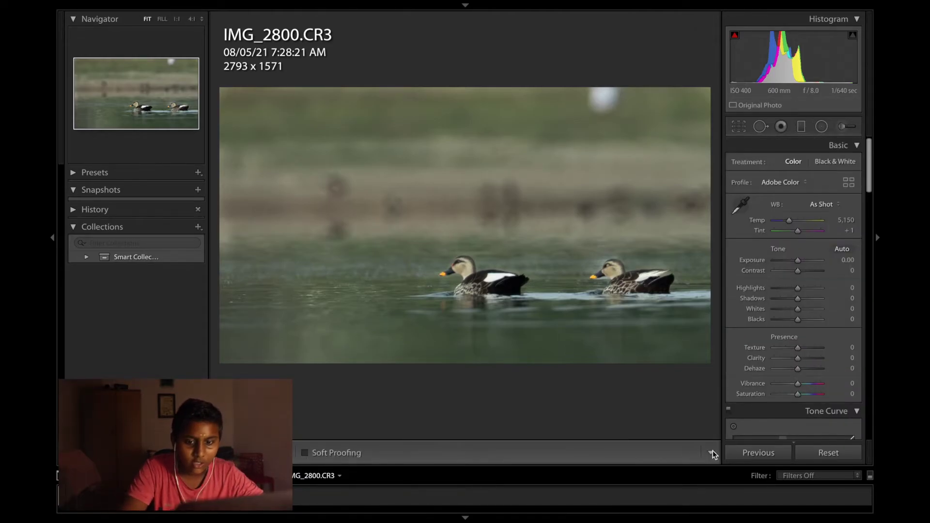
key(backslash)
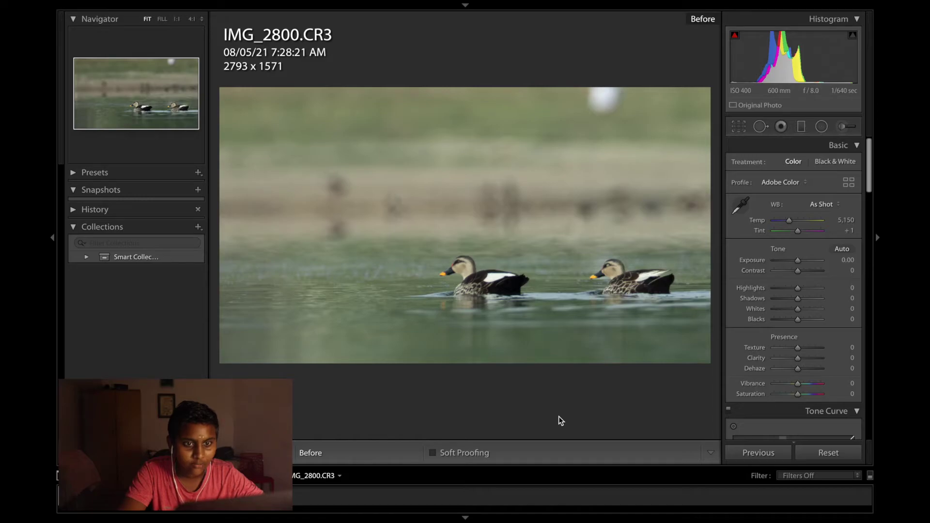
key(backslash)
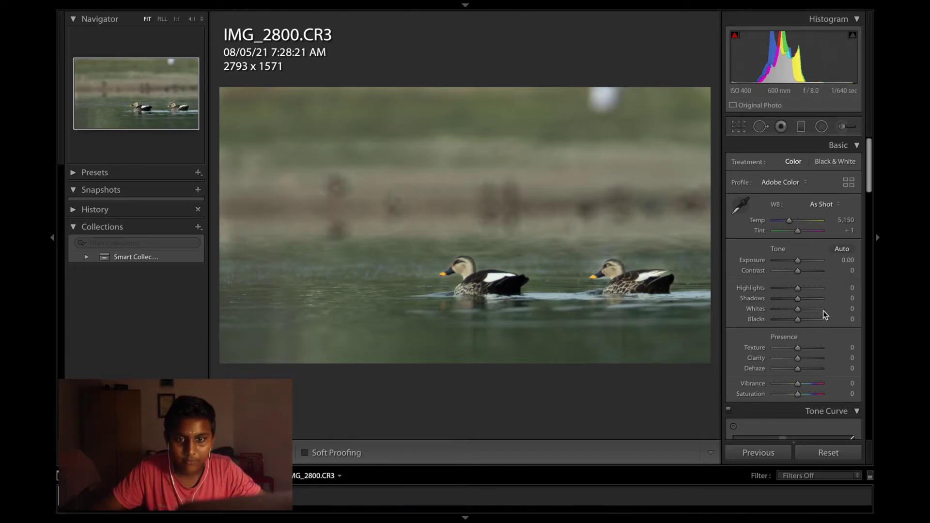
Raise Vibrance to +22 and Saturation to +7 in the Basic panel
scroll(808, 313, down, 5)
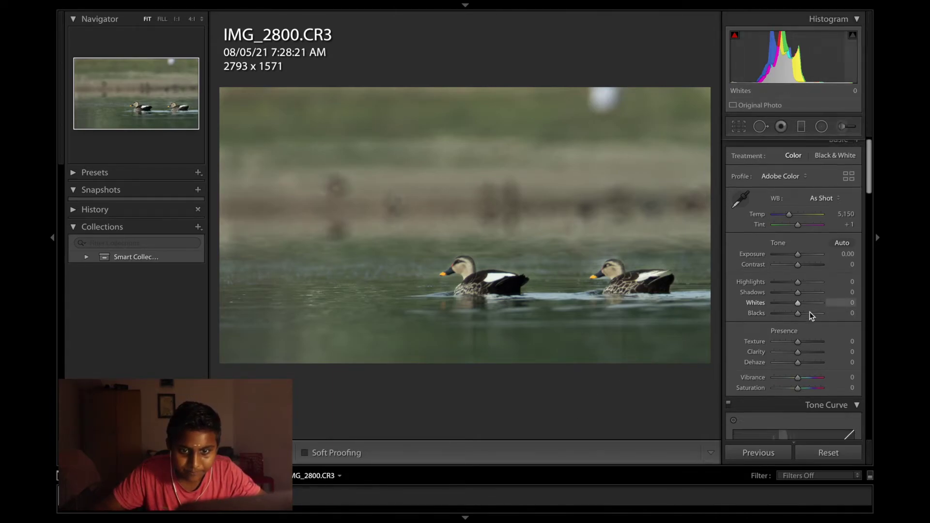
scroll(801, 305, up, 4)
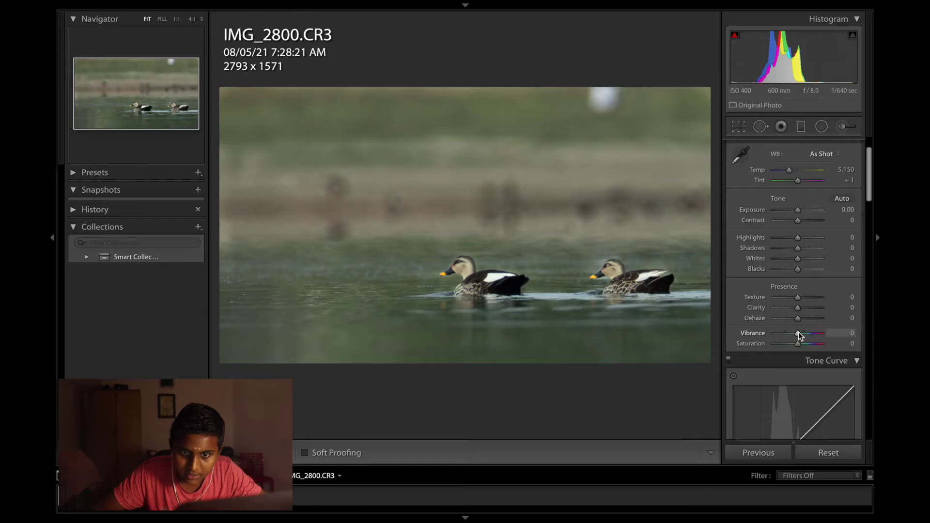
drag(799, 335, 801, 354)
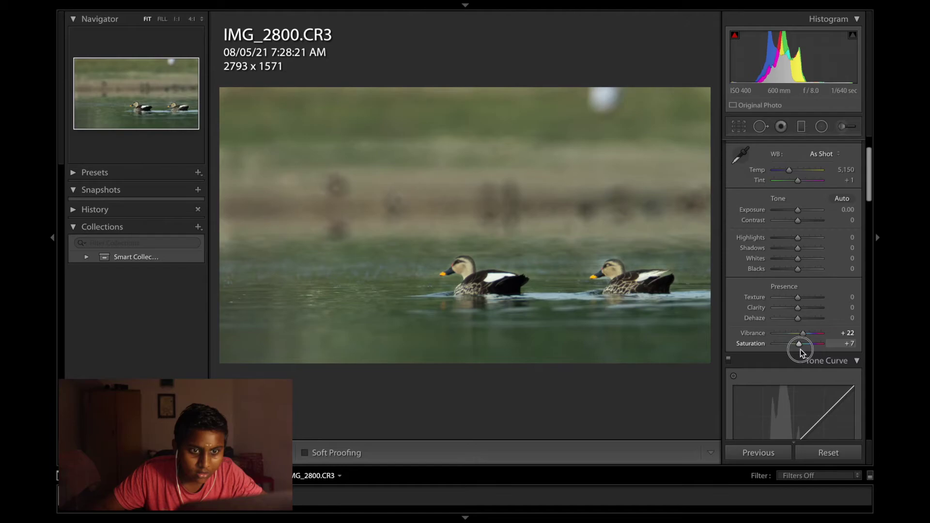
Set the region tone curve to Lights +5 and Darks −7
scroll(788, 270, down, 5)
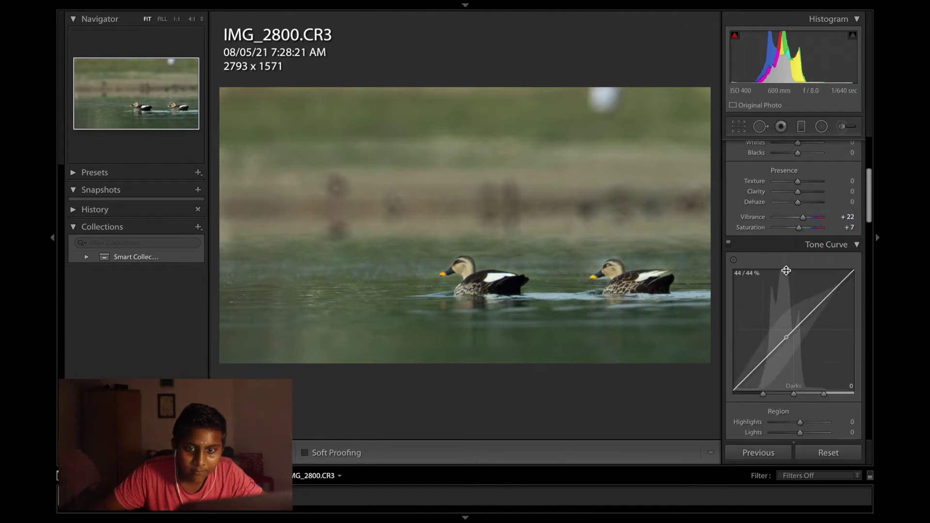
scroll(763, 334, down, 1)
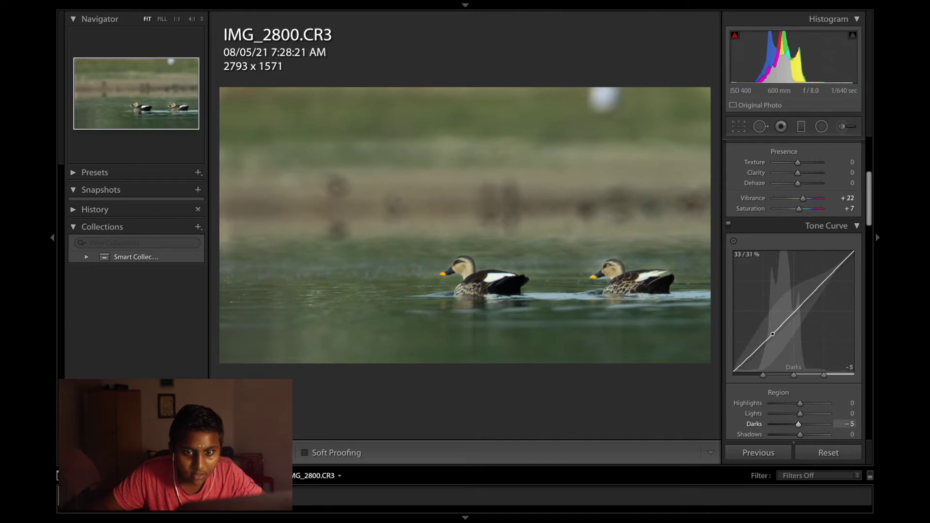
drag(772, 320, 784, 284)
scroll(784, 284, down, 3)
scroll(785, 284, down, 5)
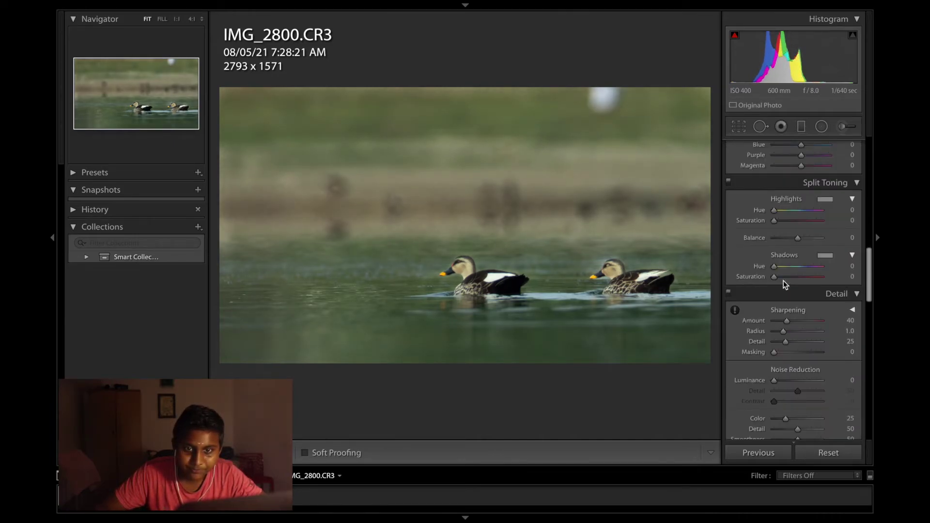
scroll(785, 284, up, 3)
Shift the water's green and yellow hues with the HSL targeted adjustment tool
scroll(785, 285, up, 3)
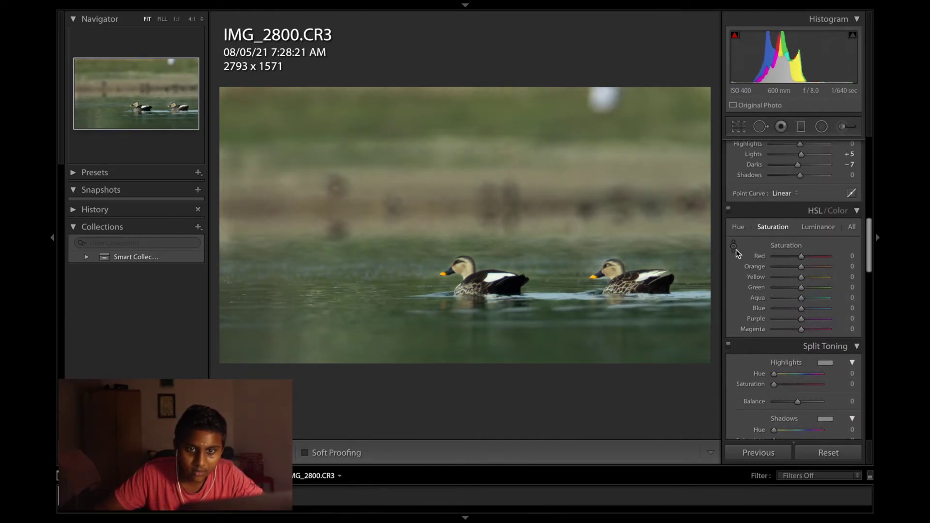
click(736, 227)
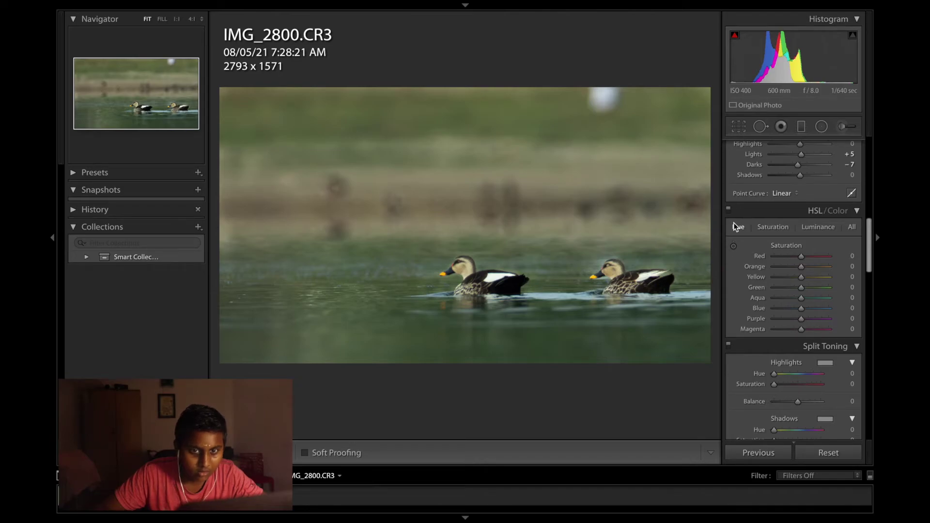
click(733, 247)
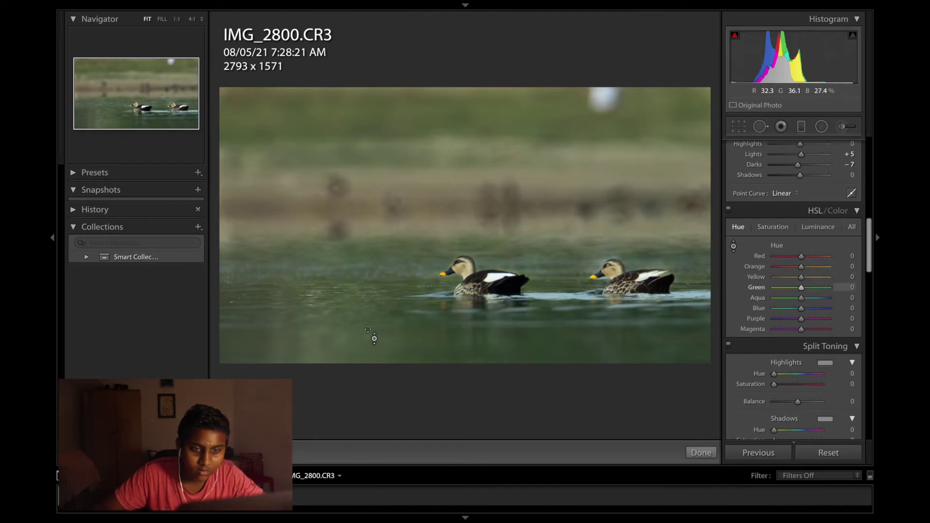
drag(368, 330, 405, 348)
Set Yellow and Green saturation to +1 and +2, and brighten Green luminance to +12
click(773, 227)
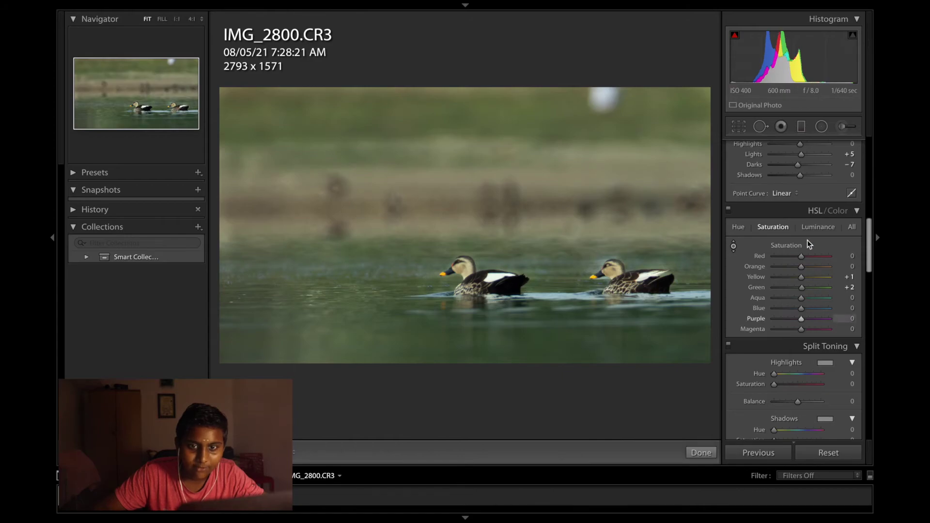
click(818, 228)
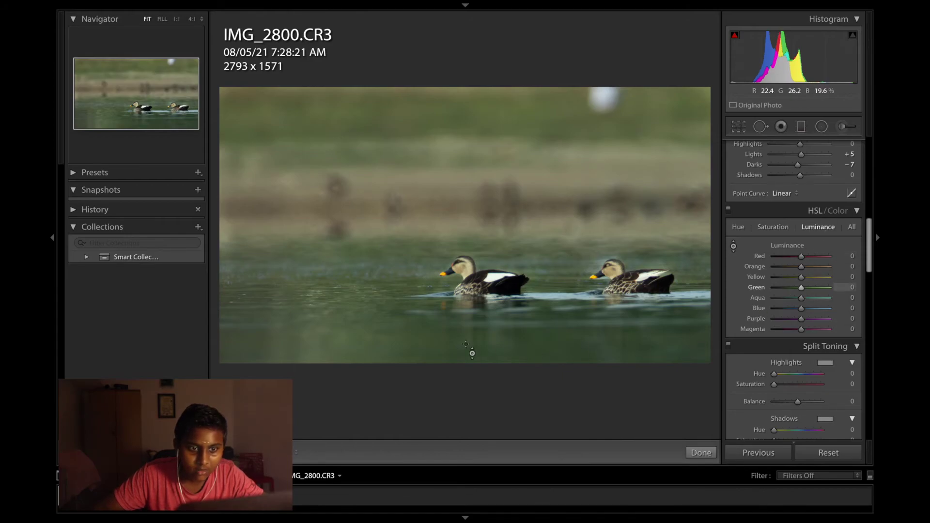
drag(460, 355, 460, 342)
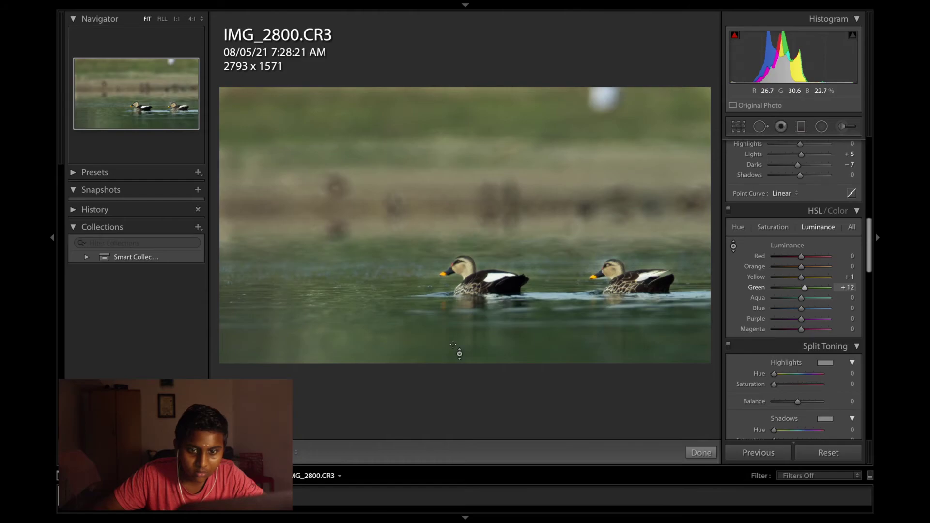
click(700, 453)
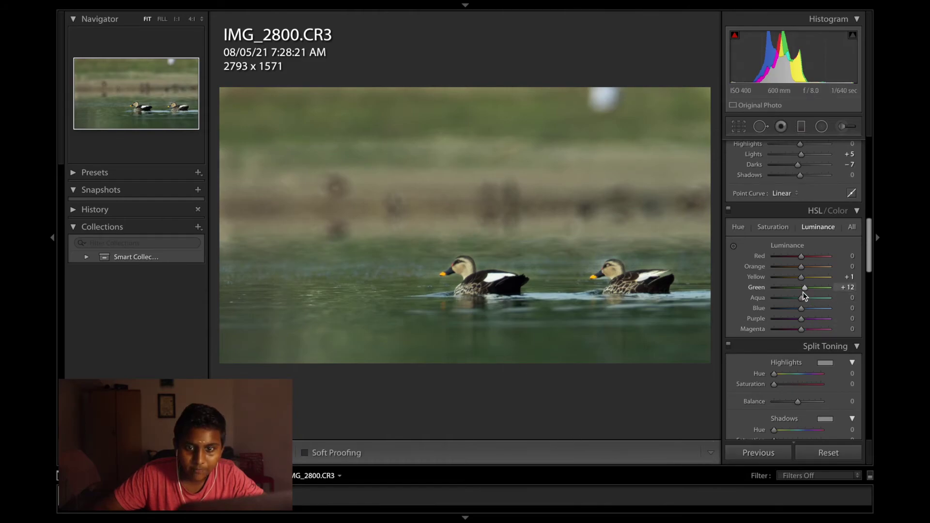
Enable Remove Chromatic Aberration and Tamron profile corrections, and set Temp to 5,012
scroll(804, 296, down, 10)
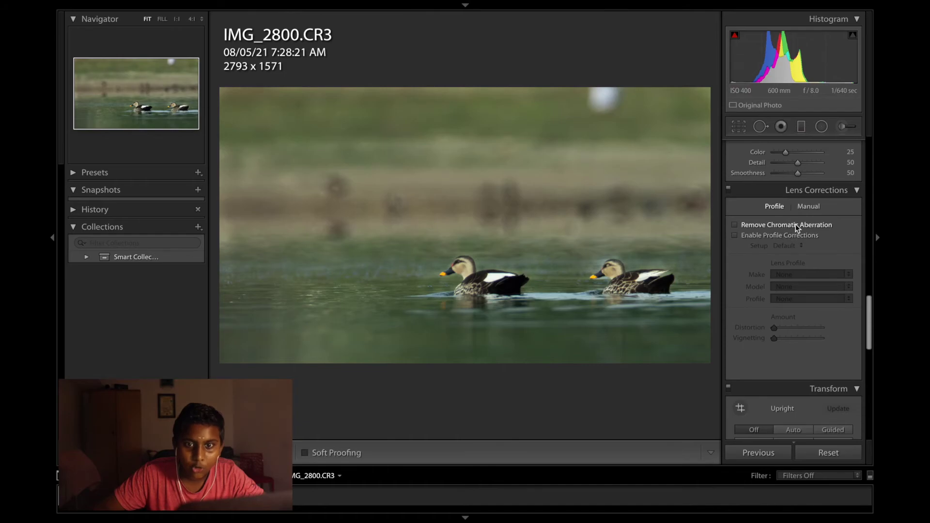
click(797, 226)
click(788, 237)
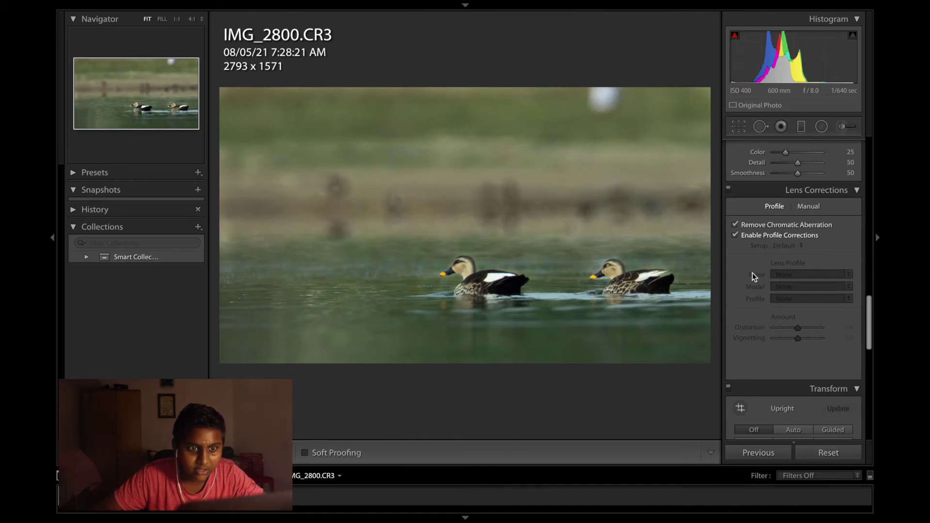
scroll(772, 272, up, 15)
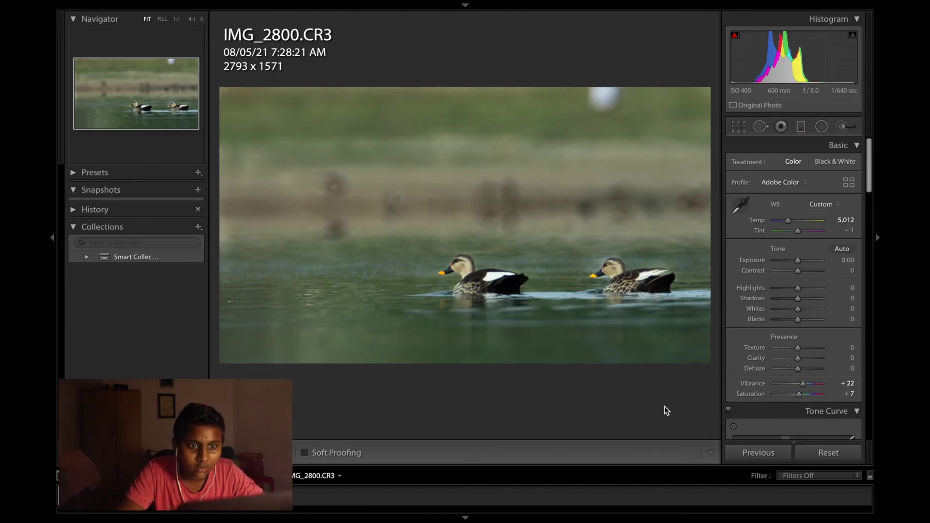
key(backslash)
key(backslash)
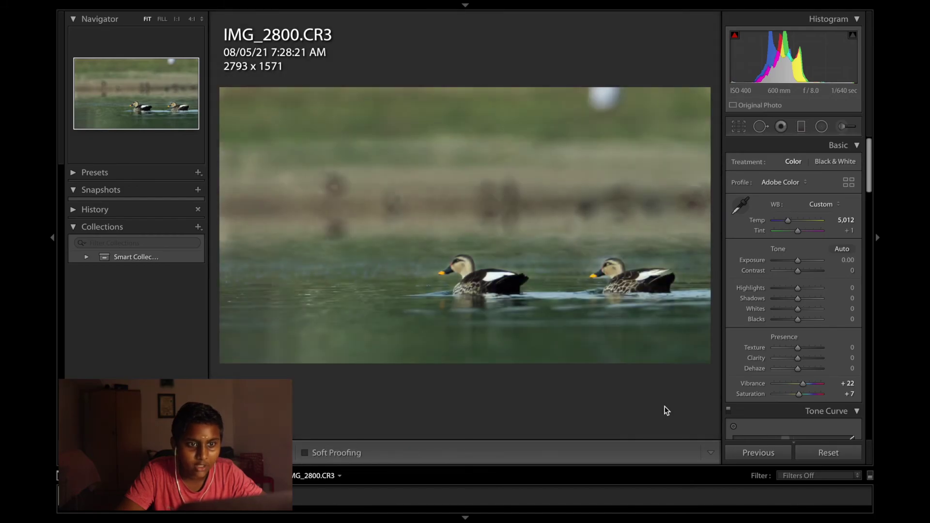
key(backslash)
key(backslash)
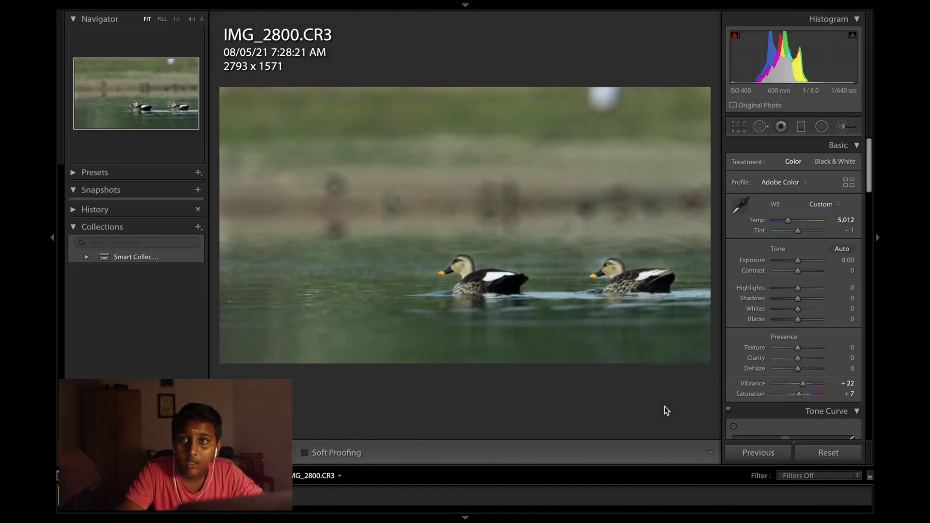